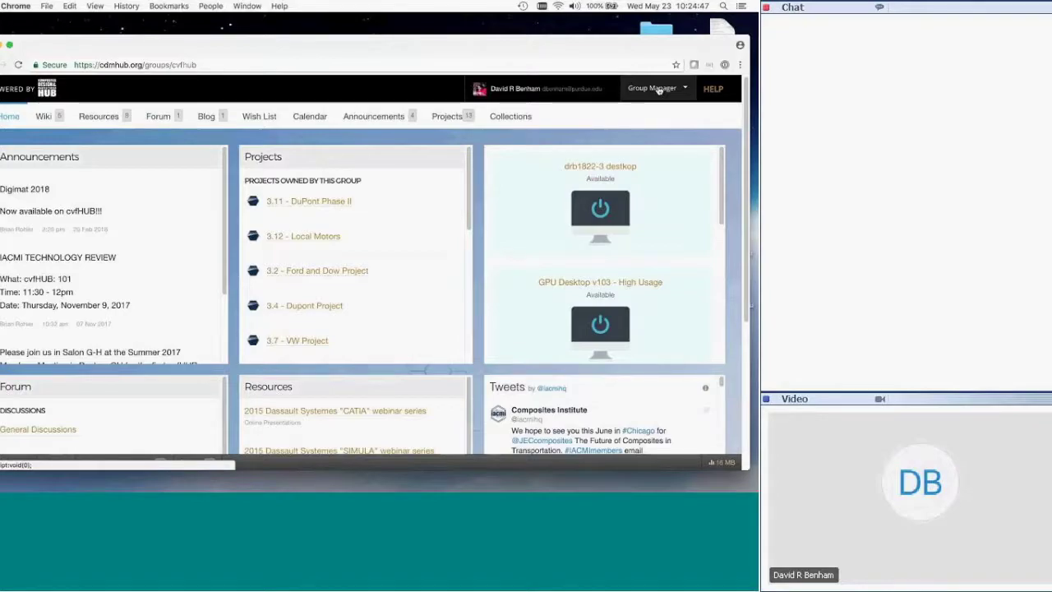
click(658, 91)
click(670, 91)
click(586, 90)
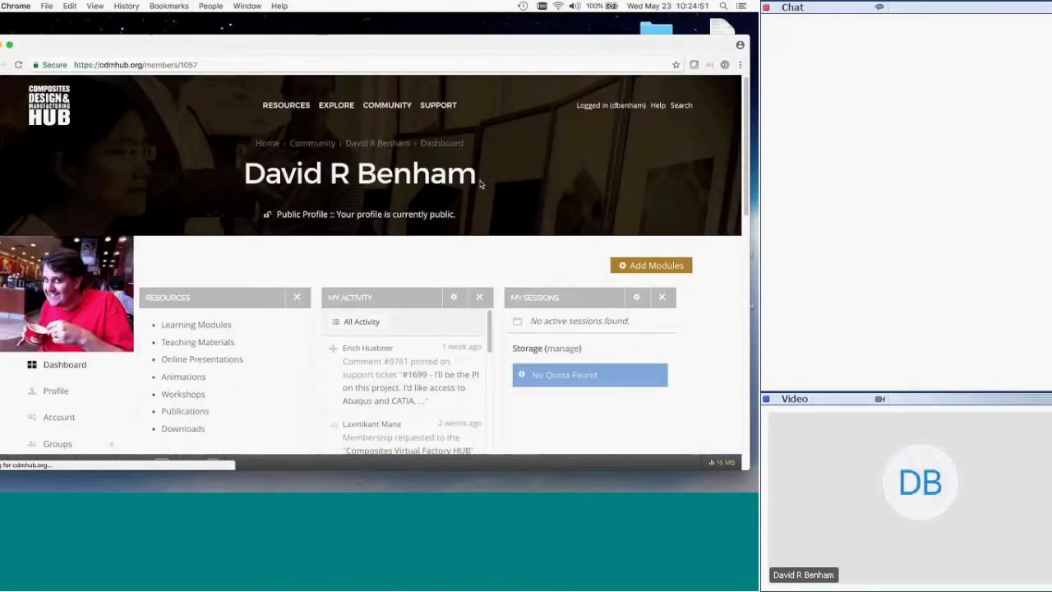
click(149, 65)
text(c)
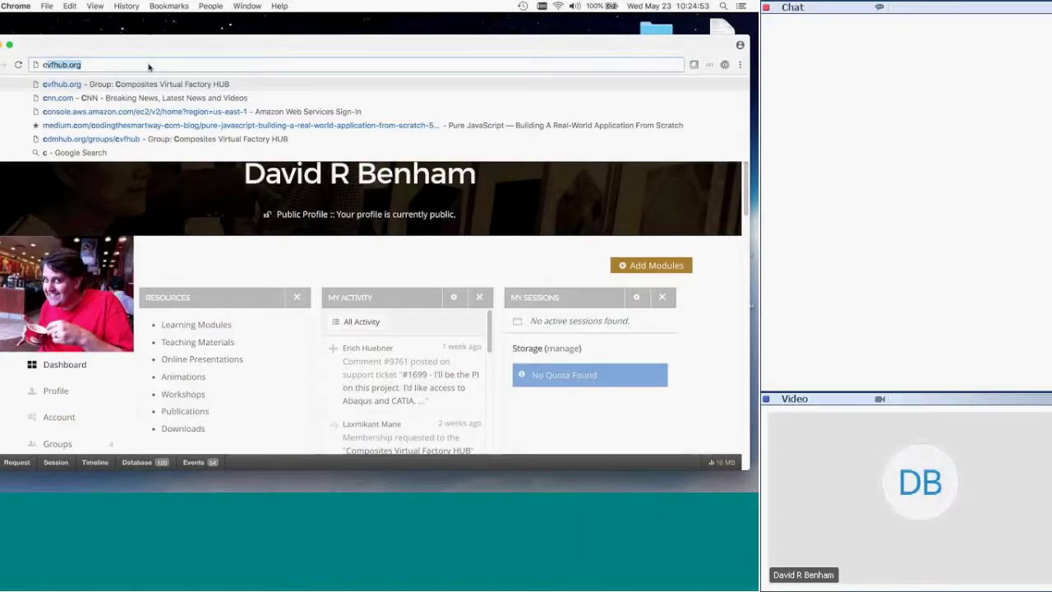
text(d)
key(Return)
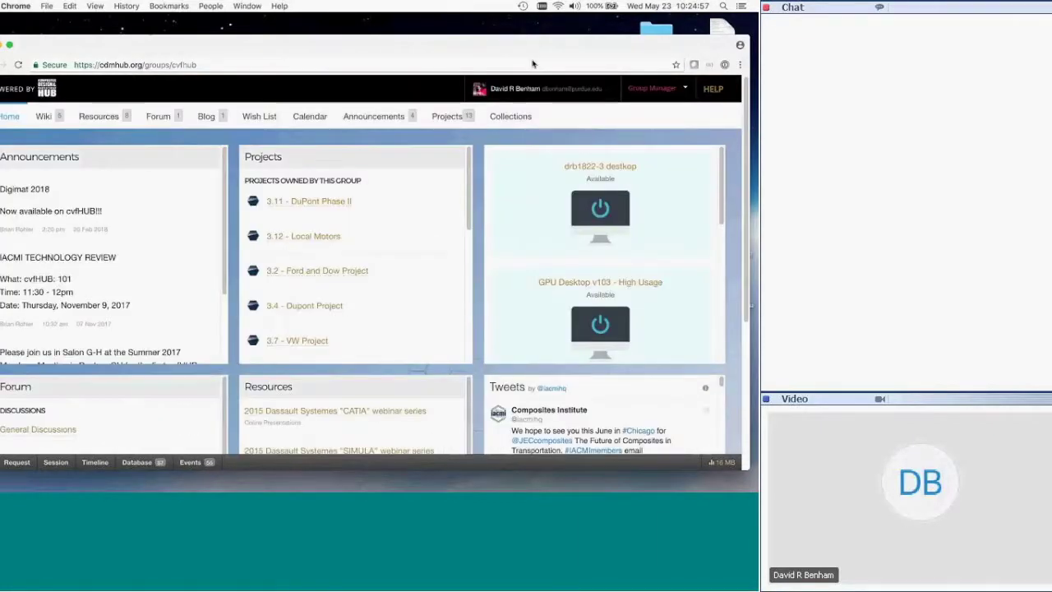
Log out of the Composites Virtual Factory HUB and sign back in with the cdmHUB account's username and password
mouse_move(484, 89)
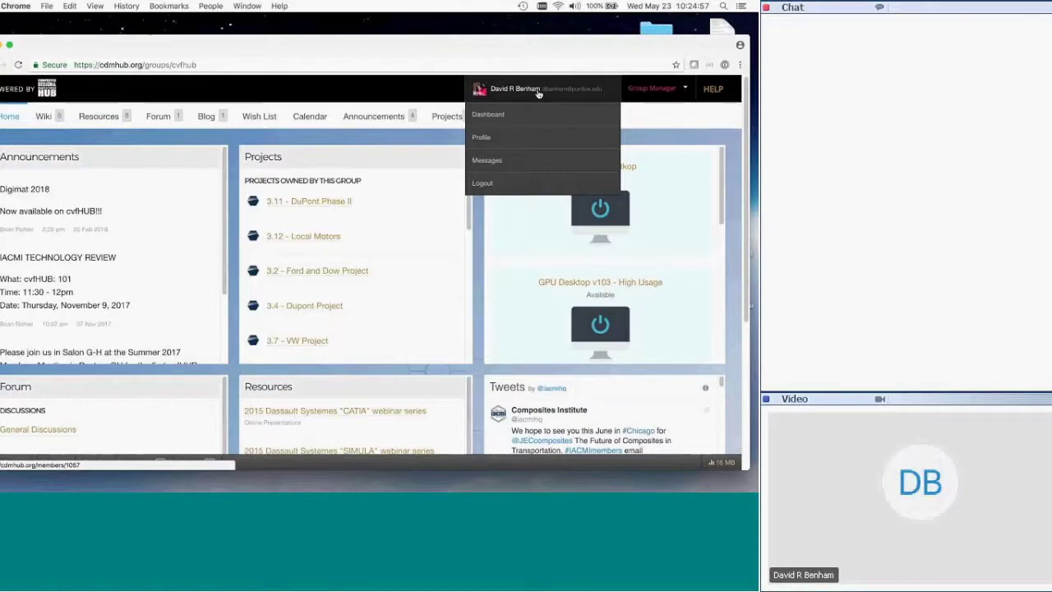
click(502, 184)
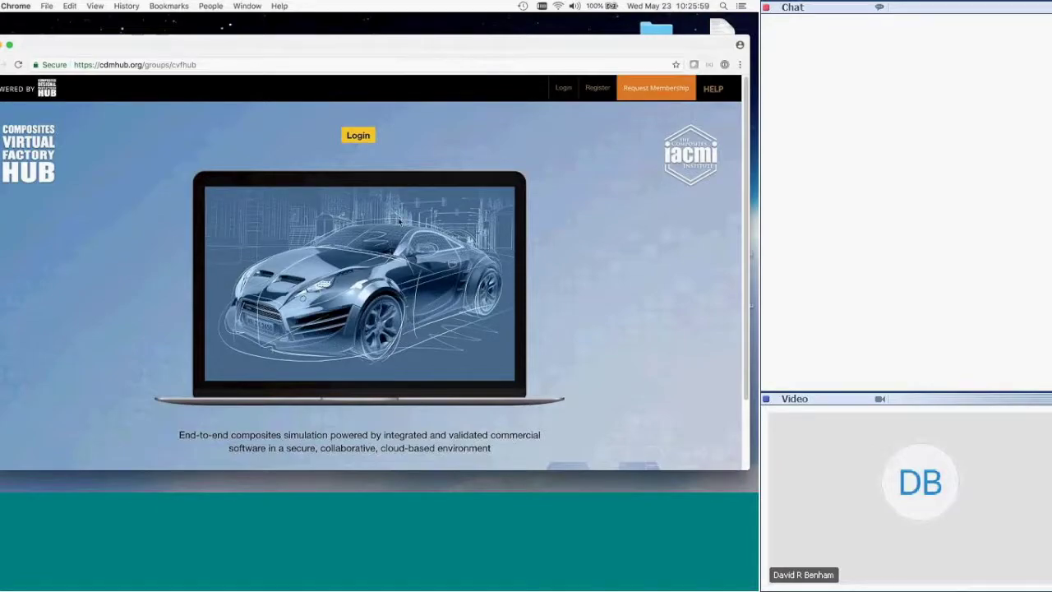
click(358, 136)
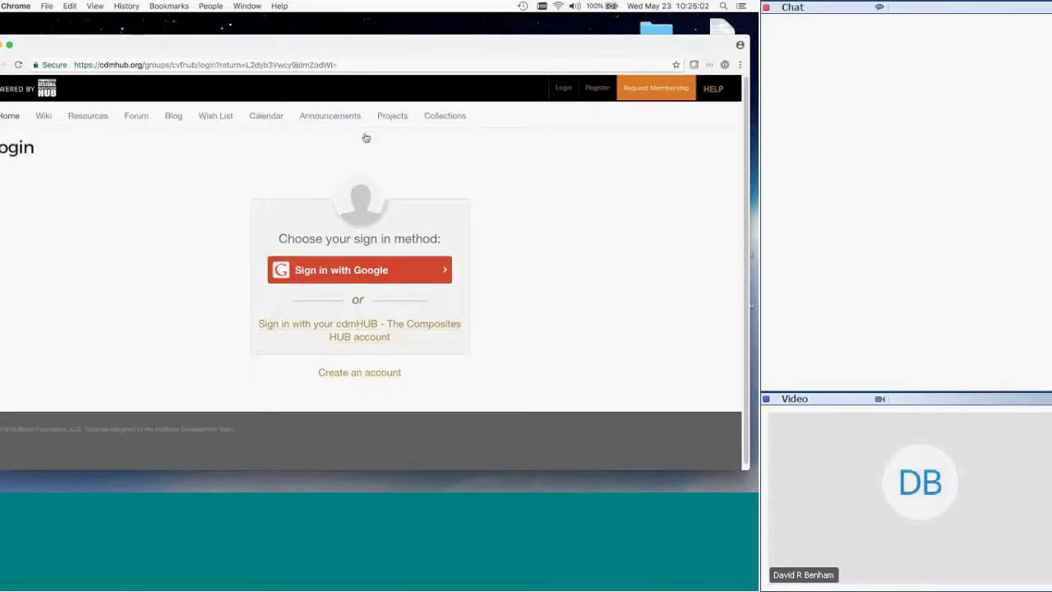
click(367, 329)
click(347, 285)
click(347, 310)
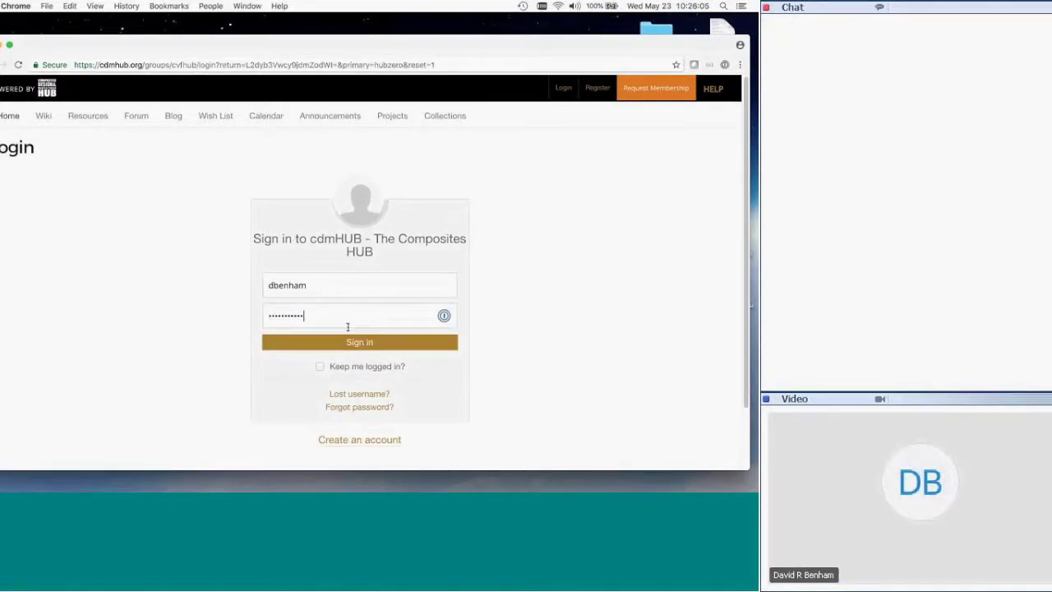
click(363, 344)
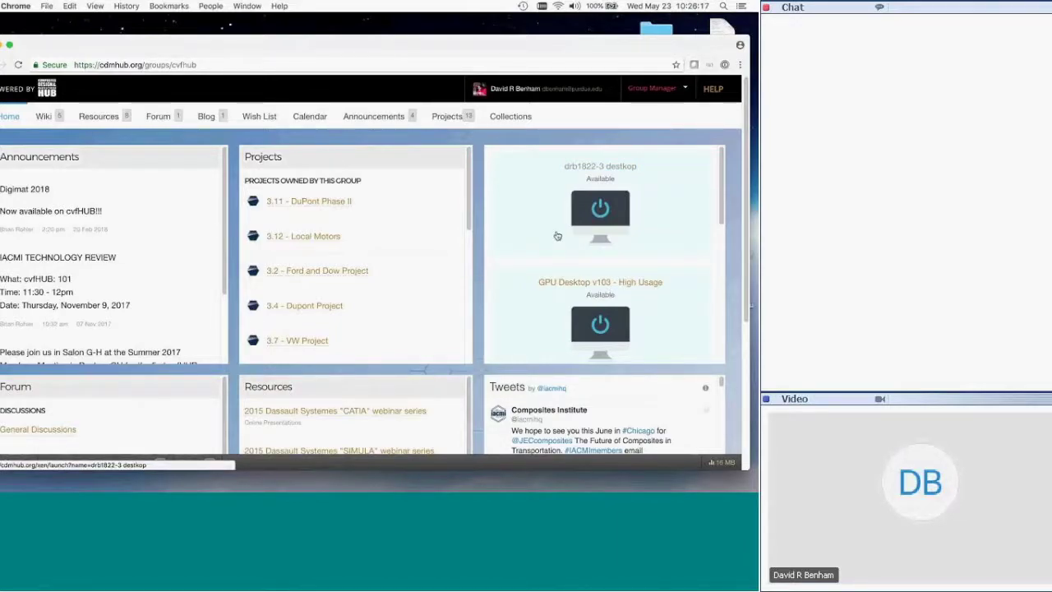
Launch the "GPU Desktop v103 - High Usage" virtual desktop and switch from its Start screen to the Windows desktop
scroll(557, 236, down, 2)
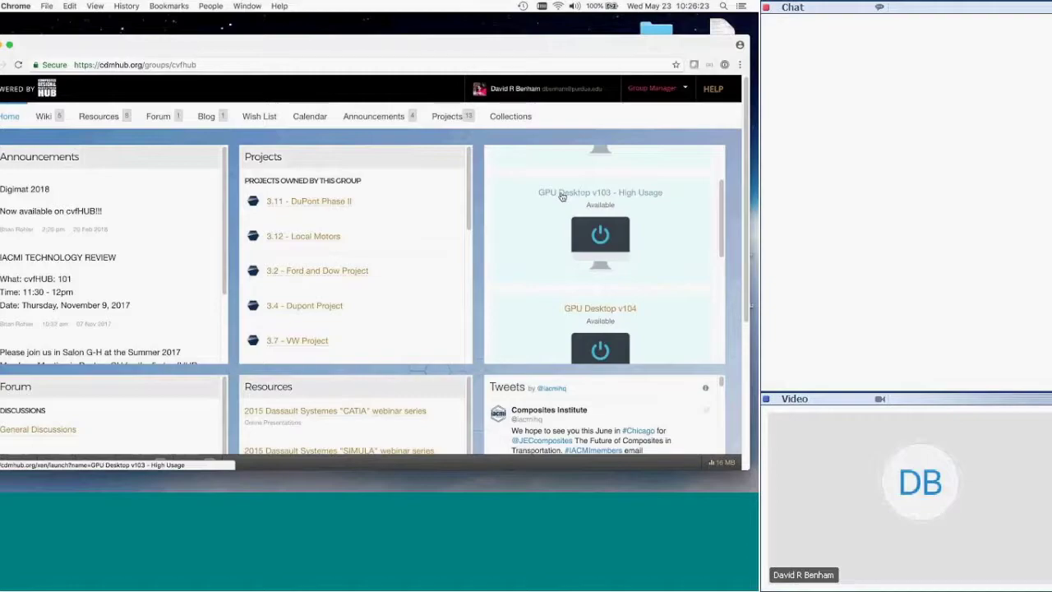
scroll(542, 225, up, 2)
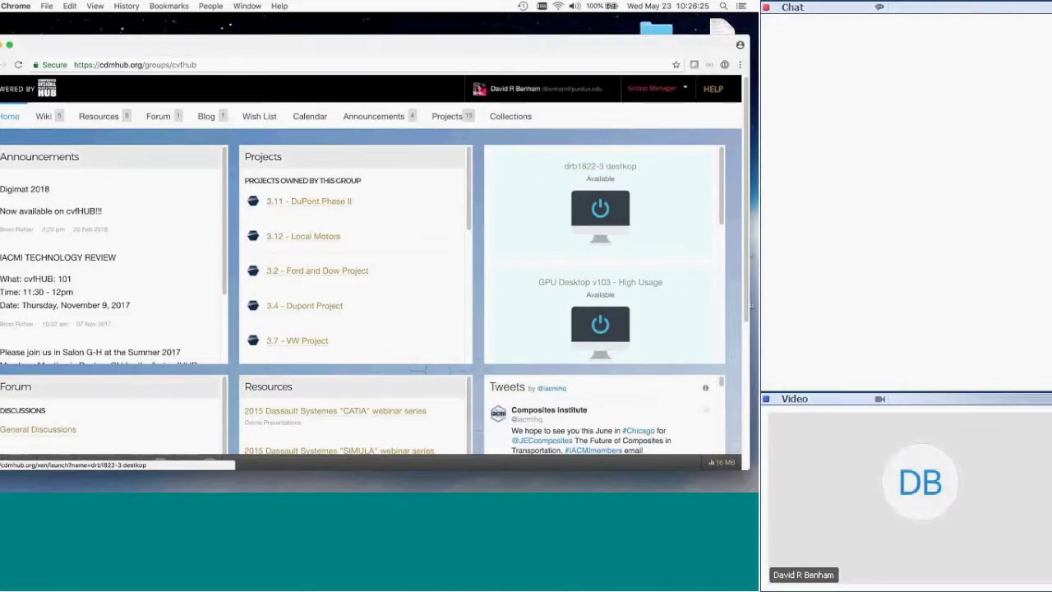
scroll(534, 231, down, 2)
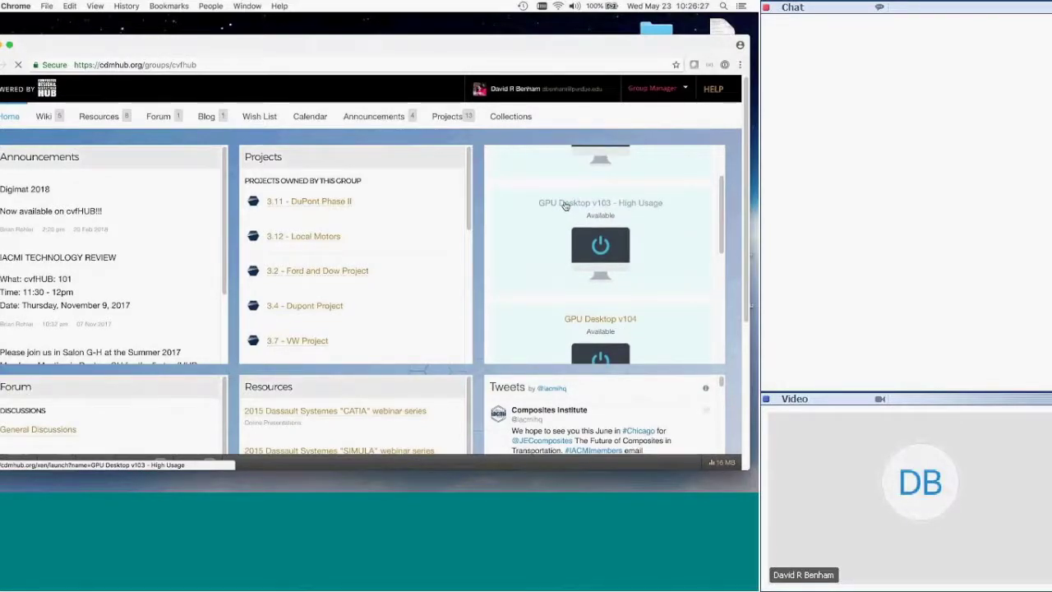
click(564, 205)
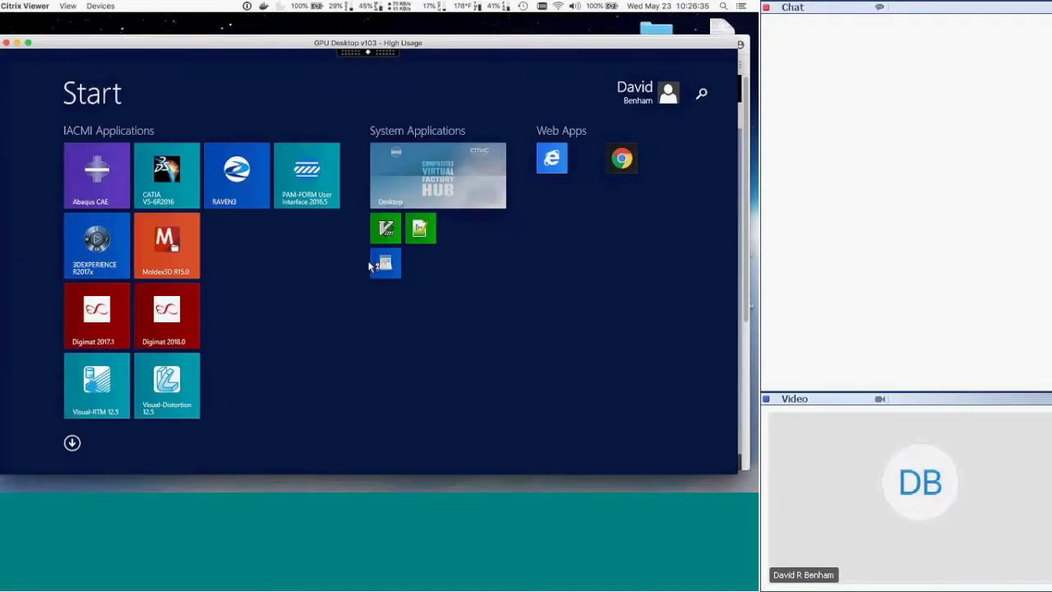
click(429, 181)
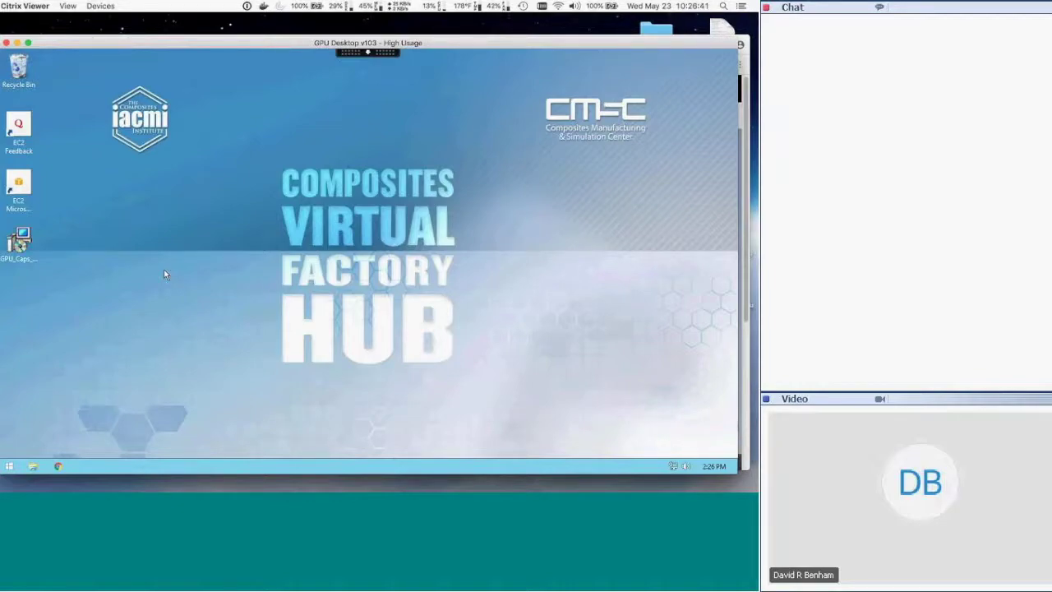
Look over the Start screen's application tiles and the full list of installed apps, and return to the desktop
click(11, 467)
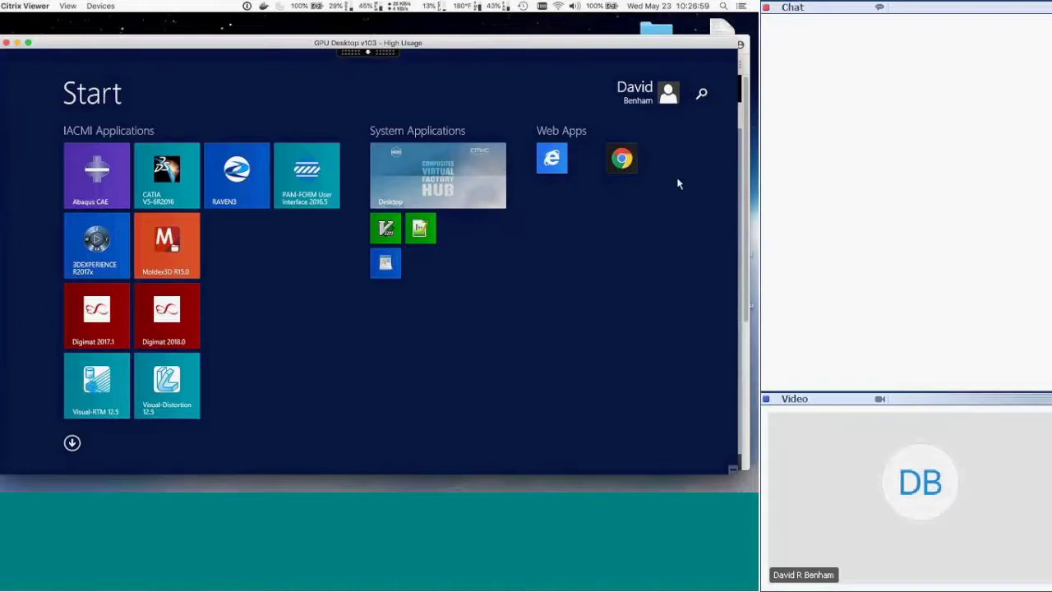
click(72, 444)
drag(99, 468, 172, 411)
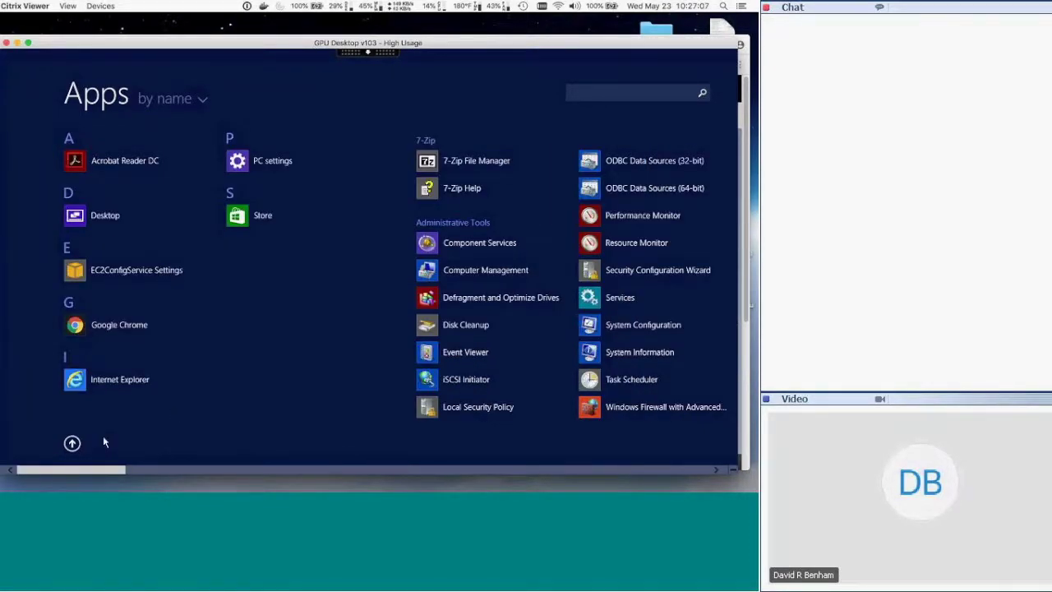
click(73, 442)
click(444, 185)
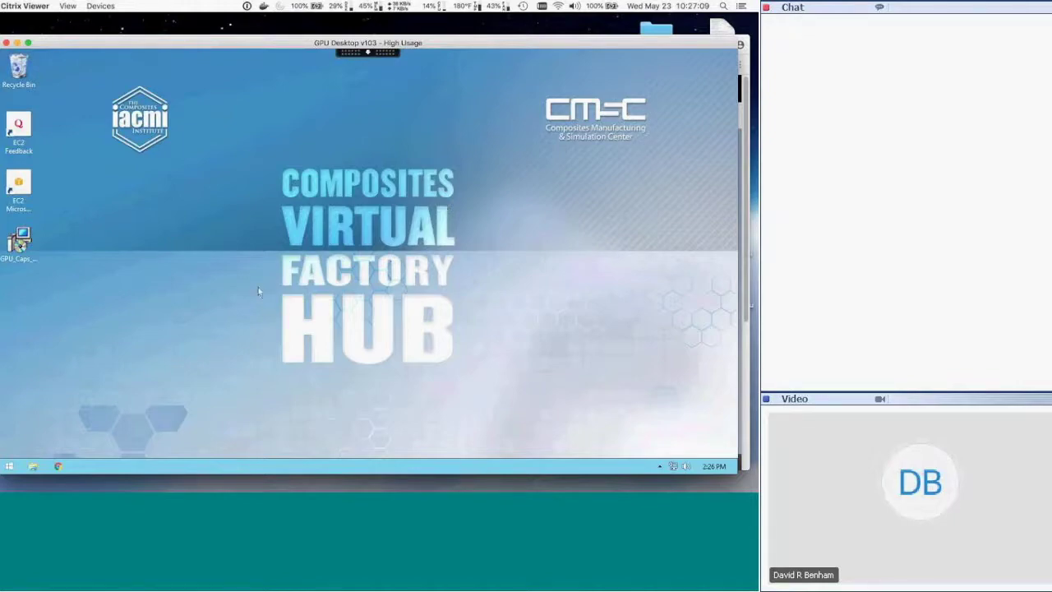
Open File Explorer at This PC and launch Google Chrome on the remote desktop, allowing its shortcut to open
click(33, 467)
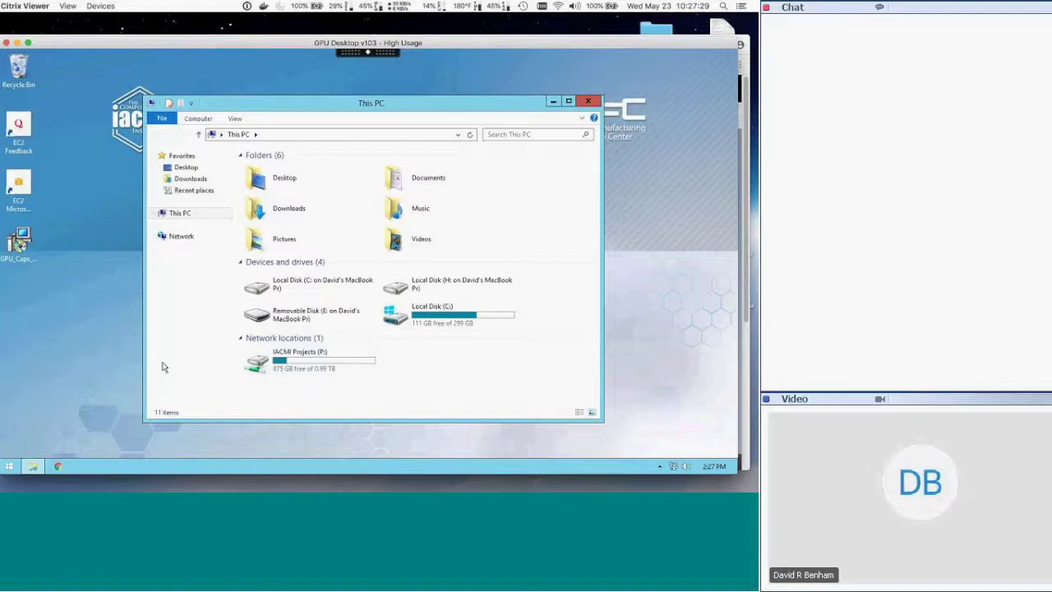
click(57, 466)
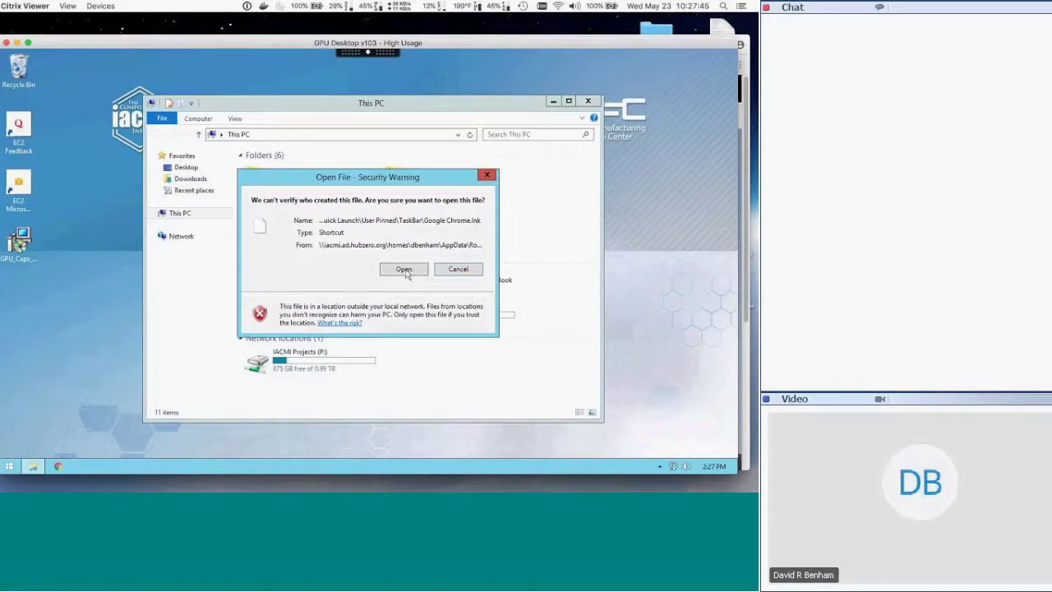
click(403, 270)
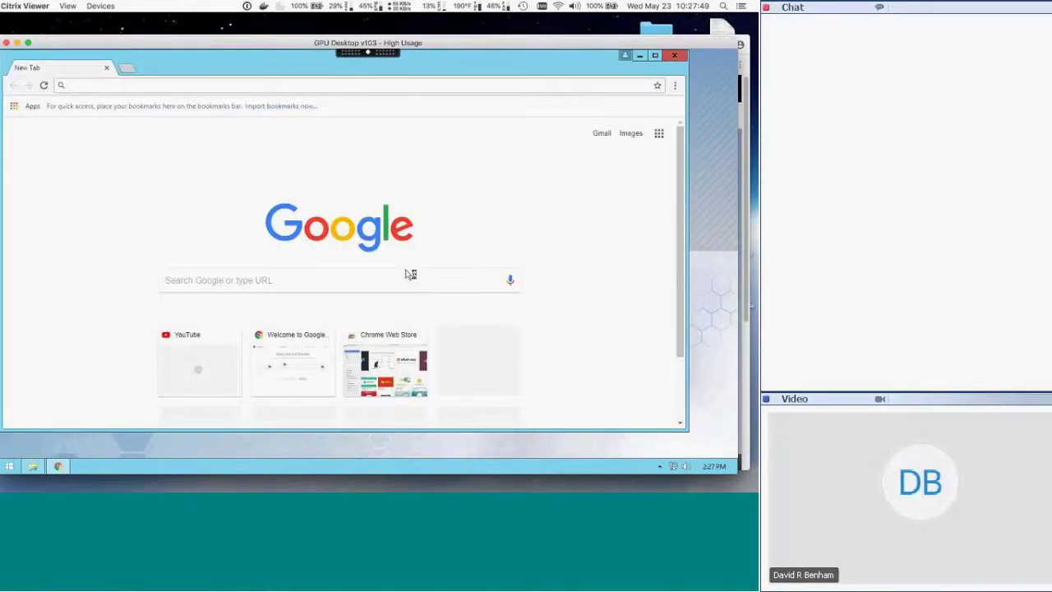
Load youtube.com in the remote desktop's browser
text(www.hg)
key(BackSpace)
key(BackSpace)
text(youtube.com)
key(Return)
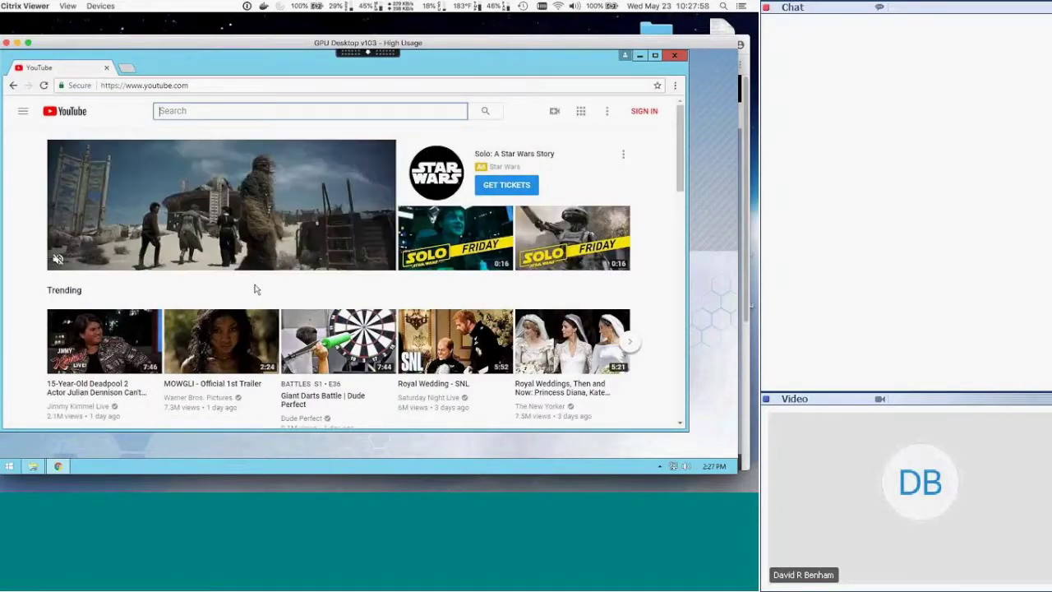
Play the featured "Solo: A Star Wars Story" video, raising the Mac's sound volume and muting it
click(171, 244)
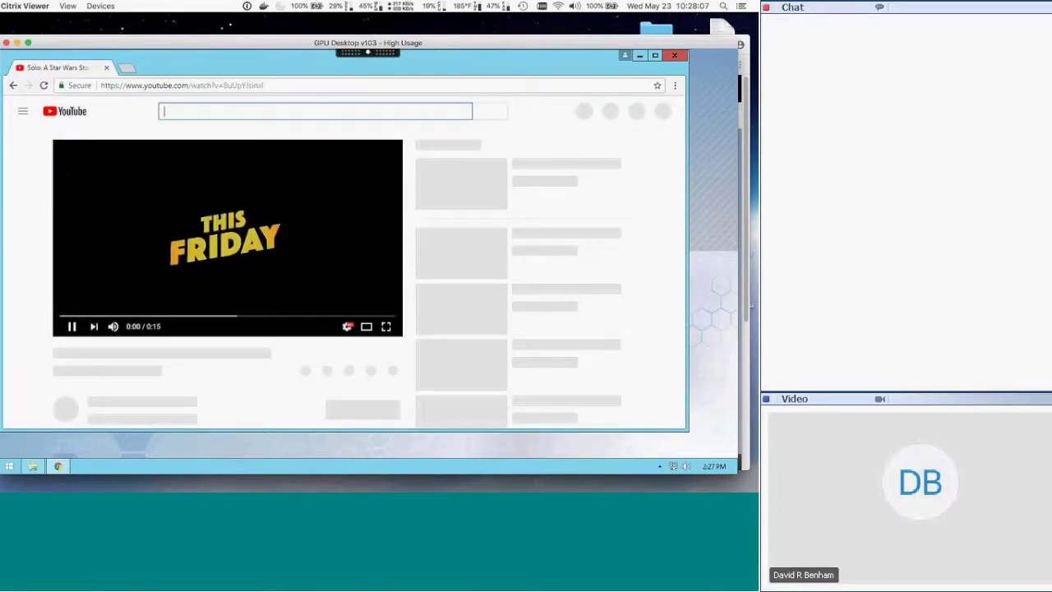
key(XF86AudioRaiseVolume)
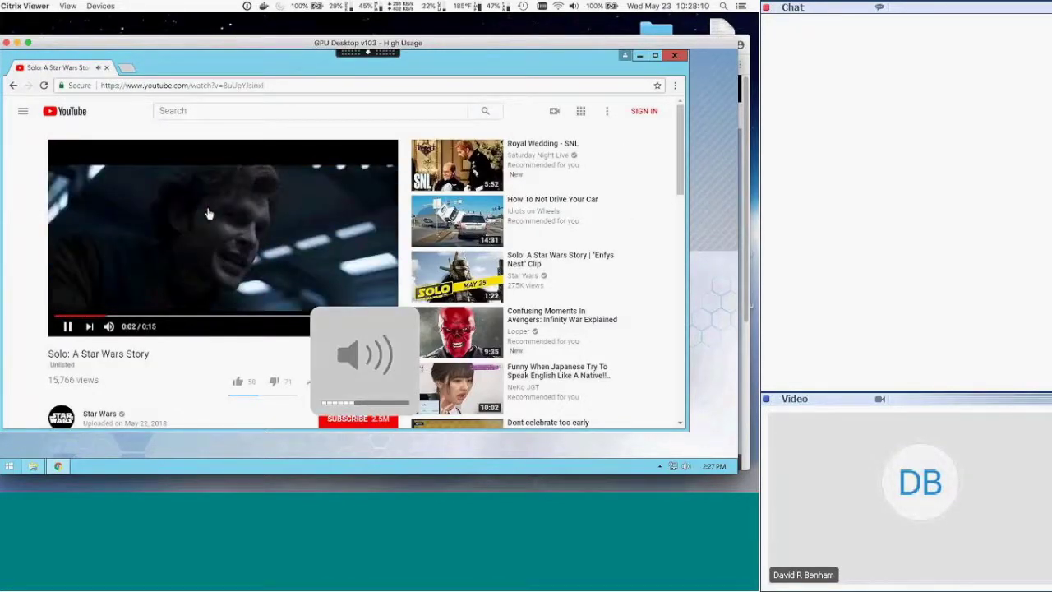
key(XF86AudioMute)
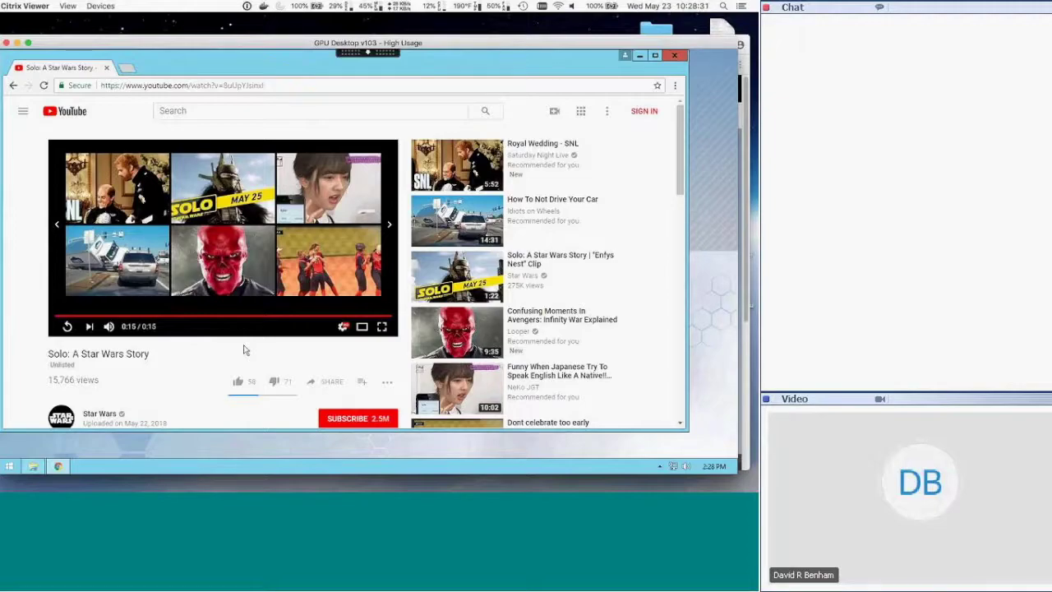
Close the remote browser and shift the This PC window a little to the right on the desktop
click(674, 55)
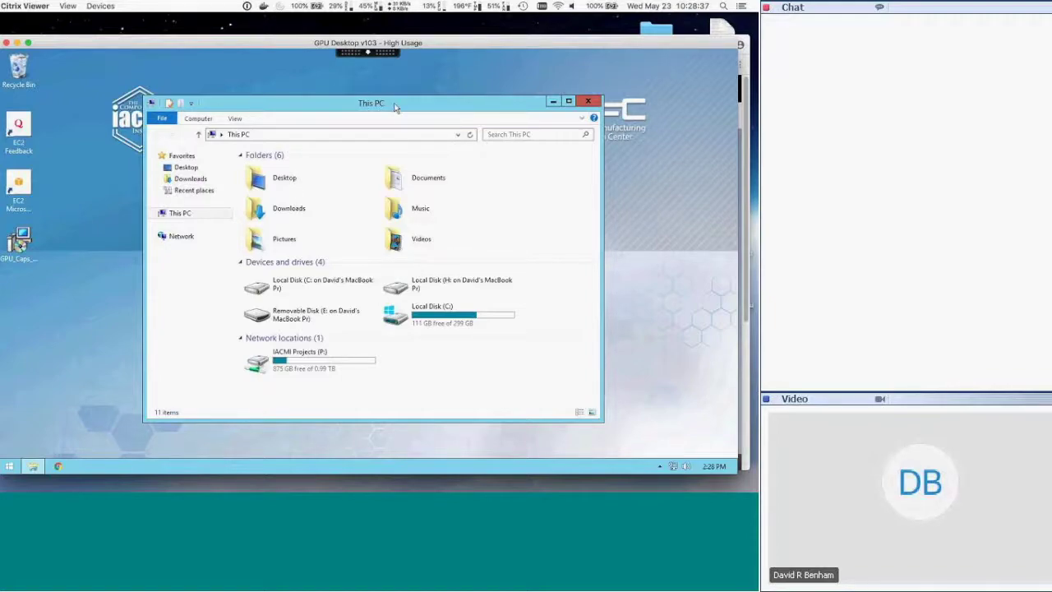
drag(394, 107, 453, 112)
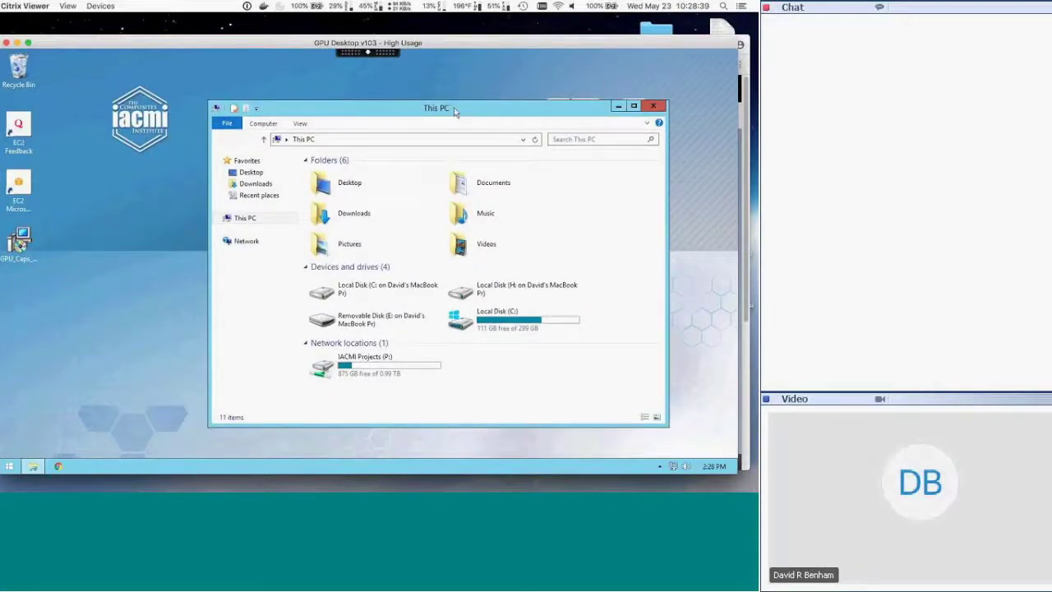